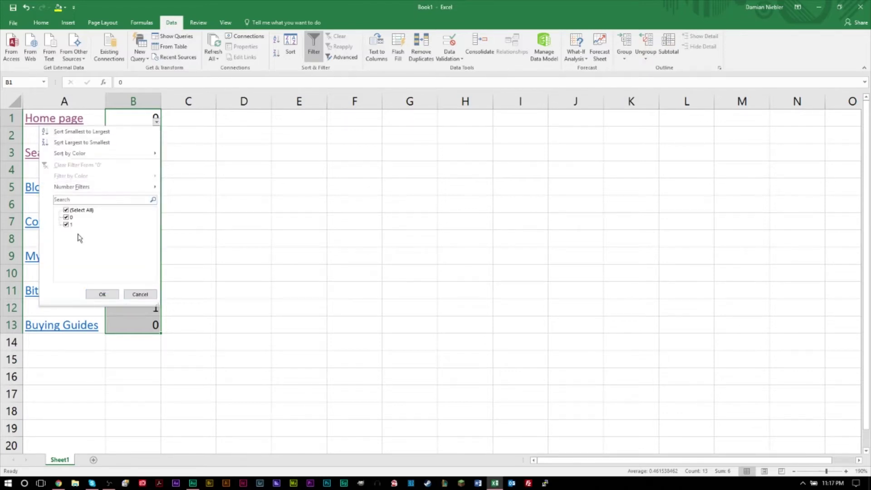
# Step: Open the Home tab's Delete menu to get the row-deletion options
pyautogui.click(692, 59)
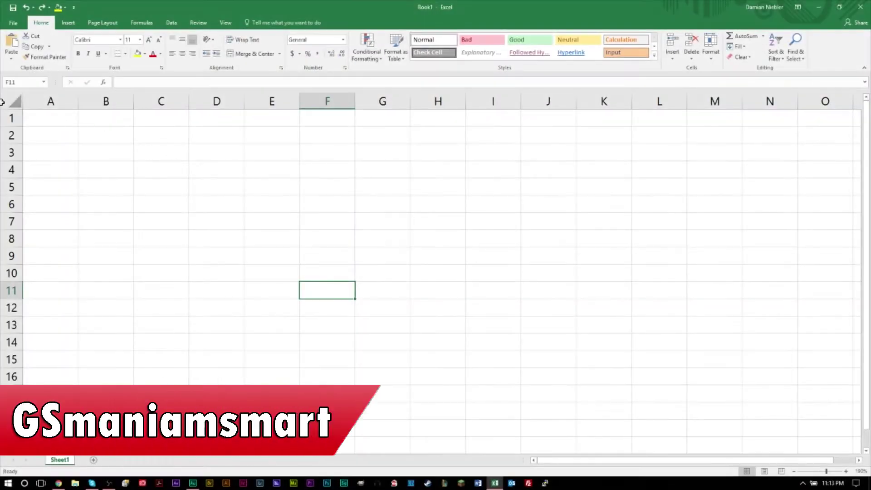
pyautogui.click(54, 115)
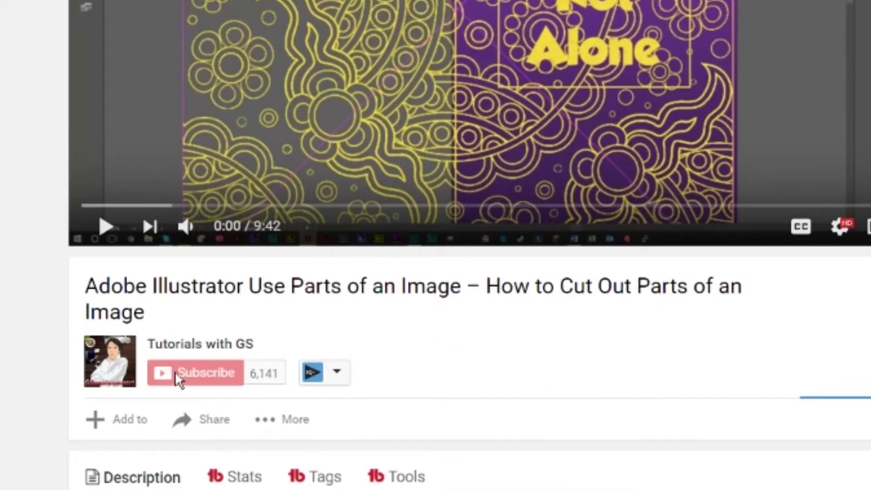
pyautogui.click(175, 372)
pyautogui.click(266, 371)
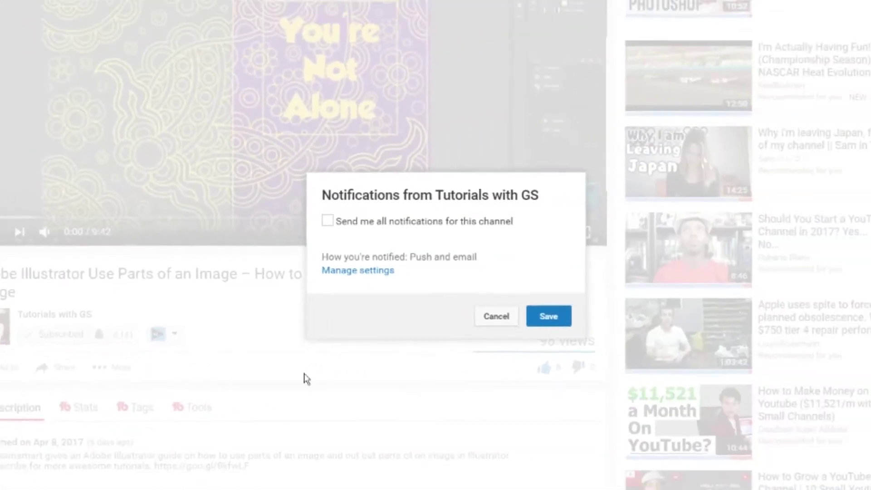
pyautogui.click(326, 222)
pyautogui.click(528, 319)
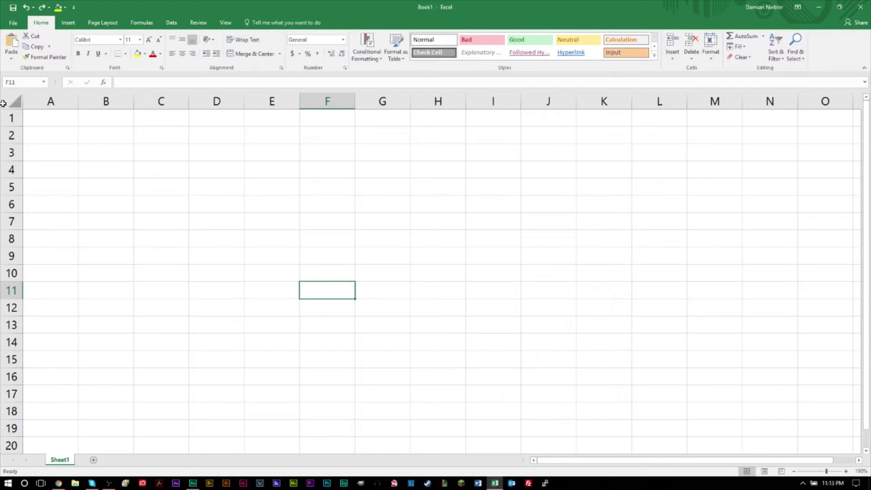
# Step: Starting from cell A1, select the seven General links, Home page through Buying Guides, on the sitemap page
pyautogui.click(54, 115)
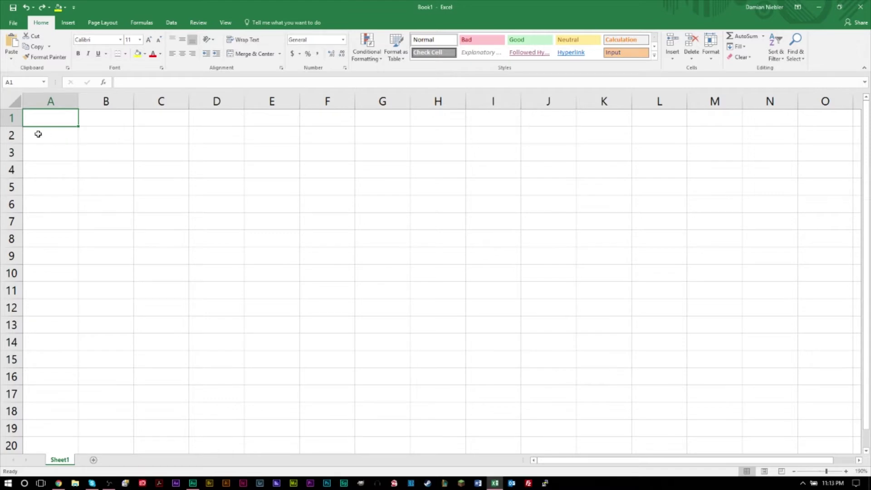
pyautogui.click(64, 486)
pyautogui.moveTo(136, 163); pyautogui.dragTo(703, 143)
pyautogui.hotkey('ctrl', 'c')
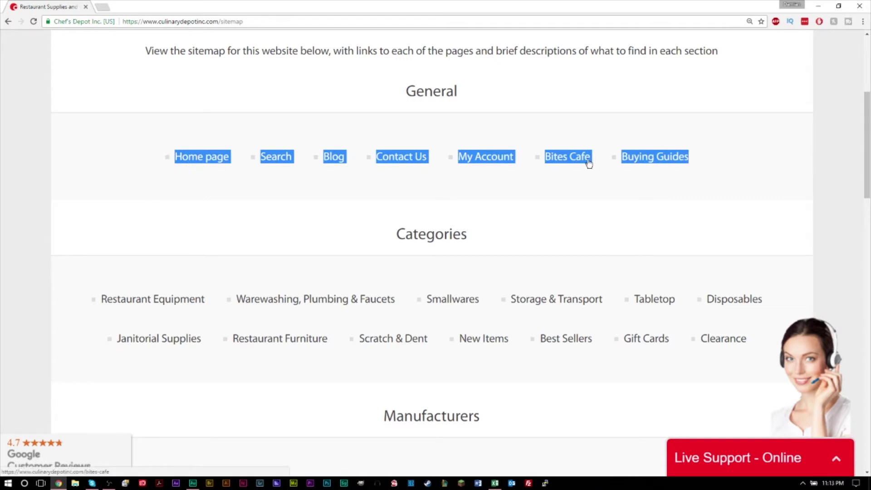
pyautogui.hotkey('alt', 'Tab')
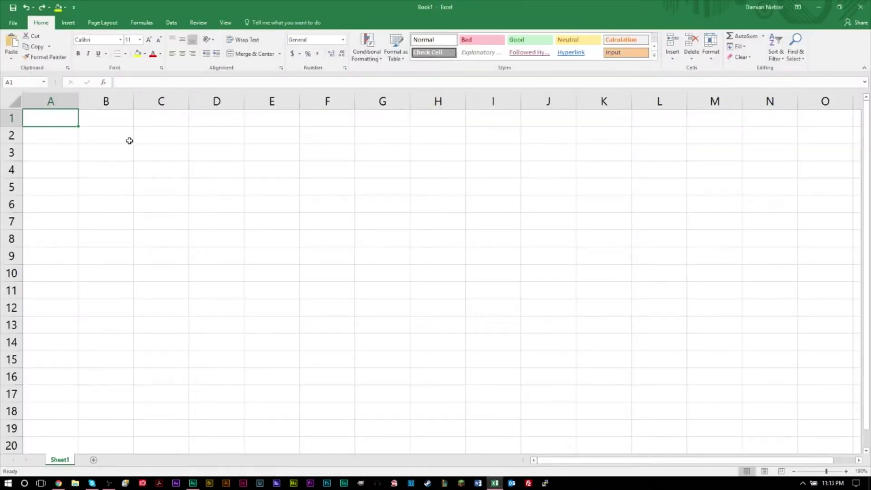
# Step: Paste the General links into column A at A1, closing the Search page opened by mistake
pyautogui.hotkey('ctrl', 'v')
pyautogui.click(148, 158)
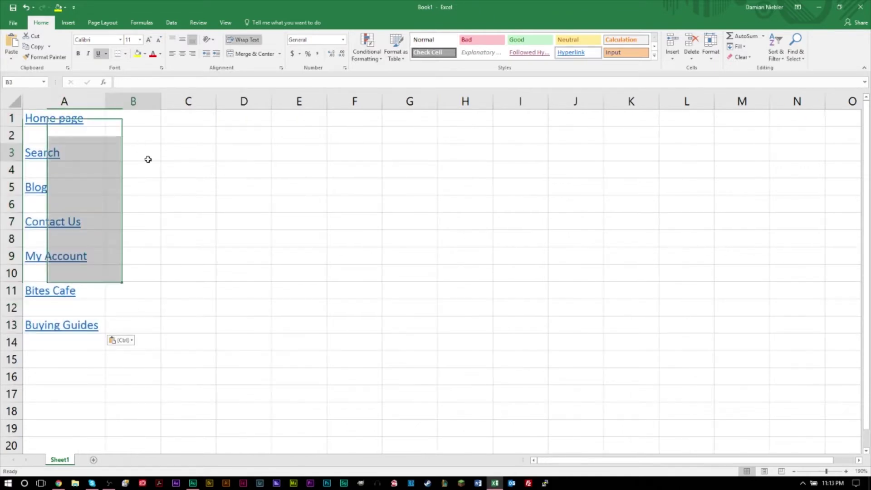
pyautogui.click(57, 138)
pyautogui.click(68, 122)
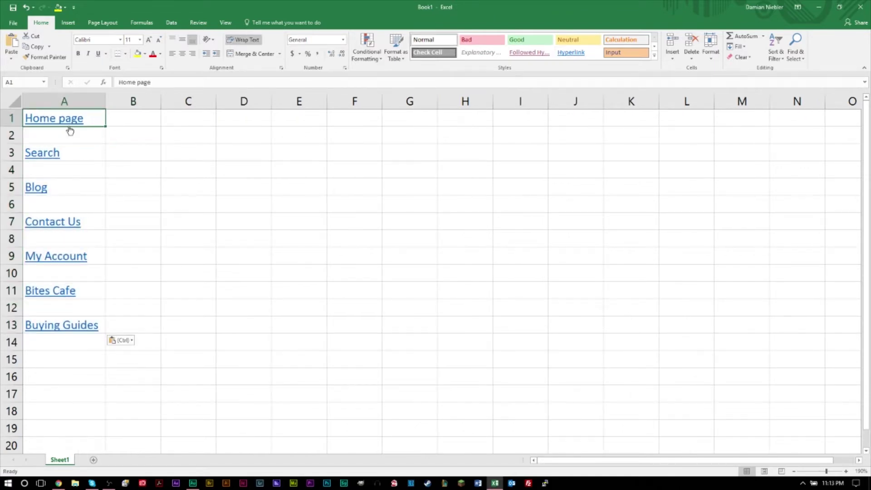
pyautogui.click(70, 136)
pyautogui.click(73, 156)
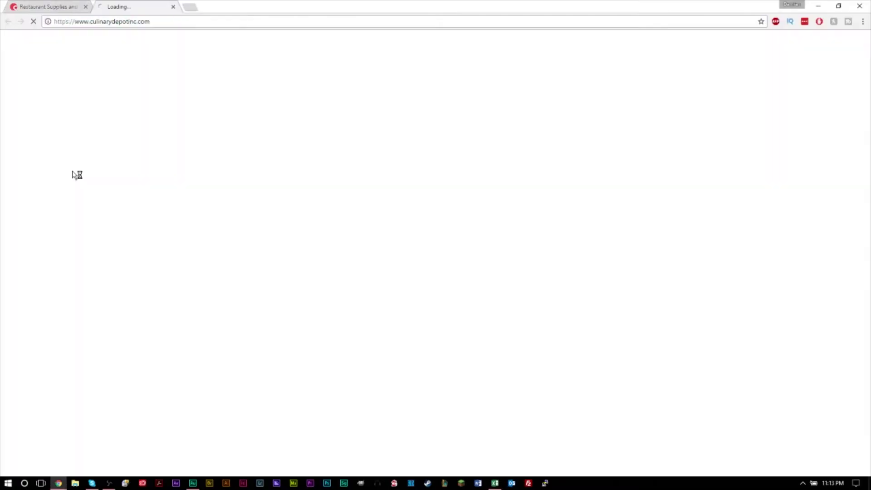
pyautogui.click(173, 6)
pyautogui.click(173, 7)
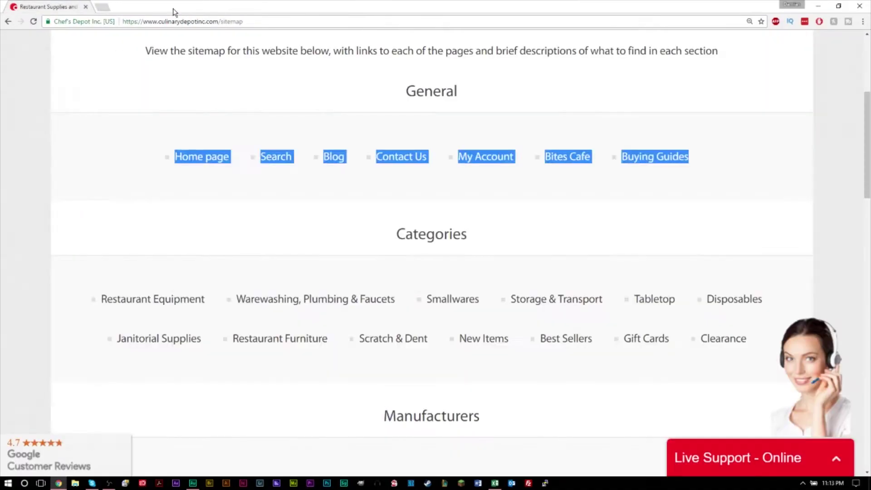
pyautogui.hotkey('alt', 'Tab')
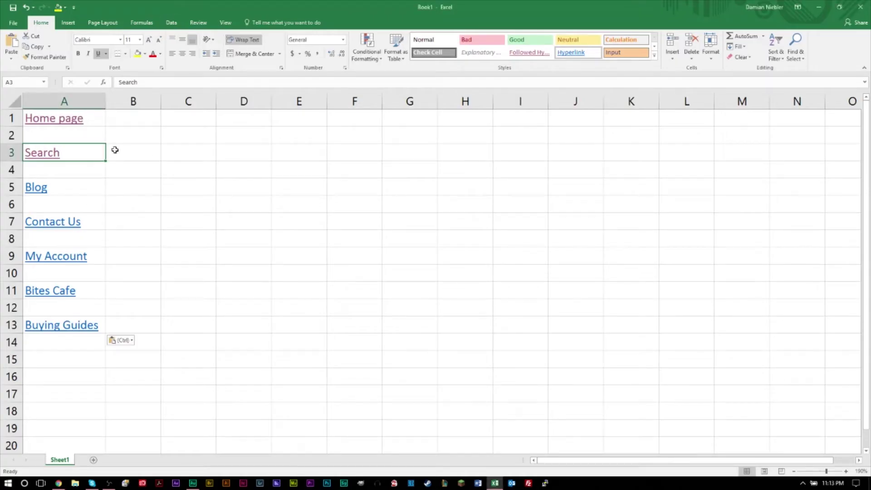
# Step: Try moving Search up from A3 into the blank cell A2
pyautogui.moveTo(47, 136); pyautogui.dragTo(358, 121)
pyautogui.click(184, 156)
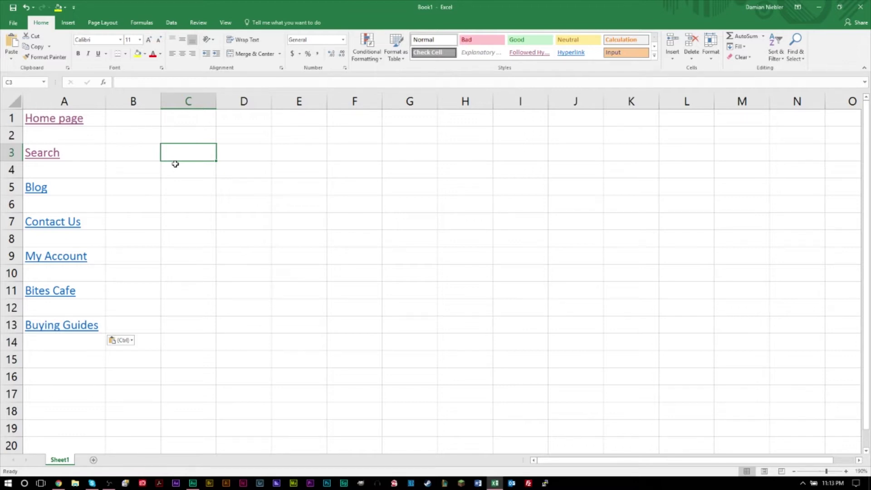
pyautogui.moveTo(116, 121); pyautogui.dragTo(122, 346)
pyautogui.click(315, 285)
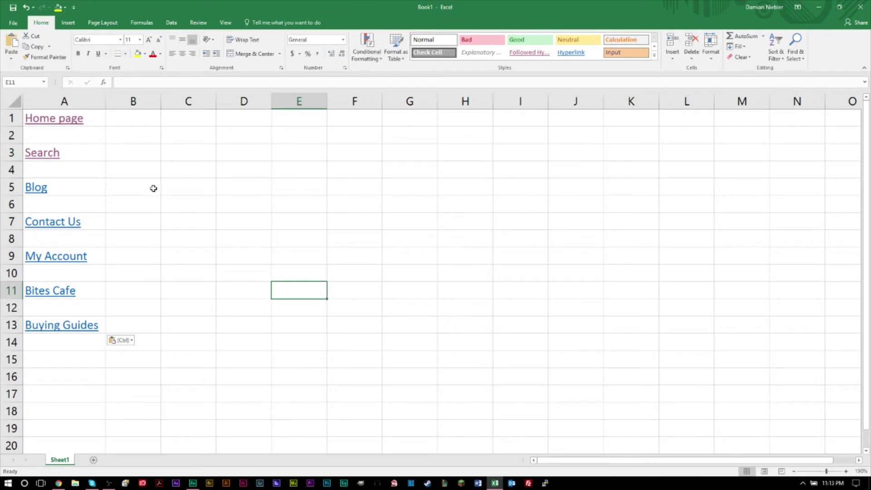
pyautogui.moveTo(59, 135); pyautogui.dragTo(145, 135)
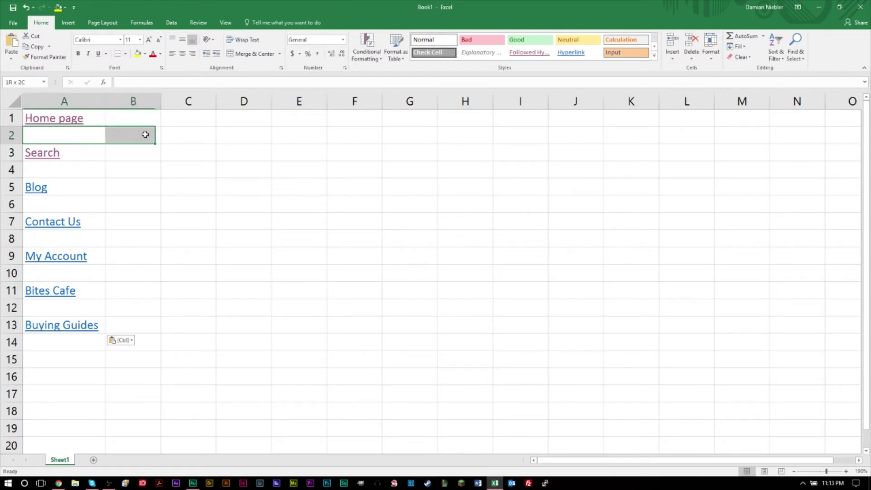
pyautogui.click(150, 134)
pyautogui.click(123, 150)
pyautogui.press('Left')
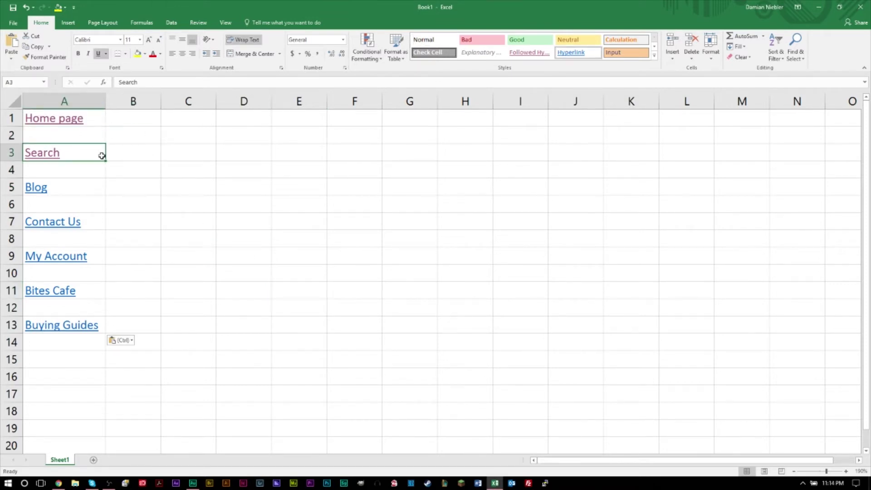
pyautogui.moveTo(103, 151); pyautogui.dragTo(94, 134)
# Step: Copy Blog into A3, then undo the Blog and Search moves to restore the pasted list
pyautogui.moveTo(106, 194); pyautogui.dragTo(108, 187)
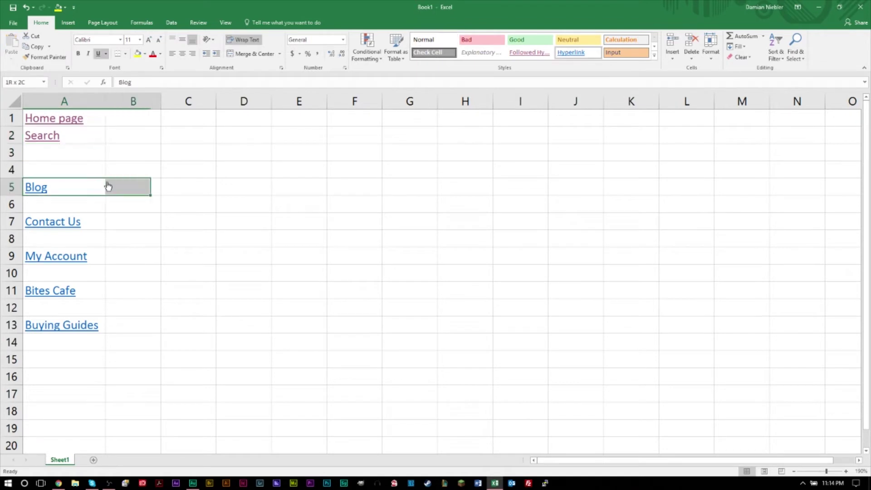
pyautogui.hotkey('ctrl', 'c')
pyautogui.click(53, 153)
pyautogui.hotkey('ctrl', 'v')
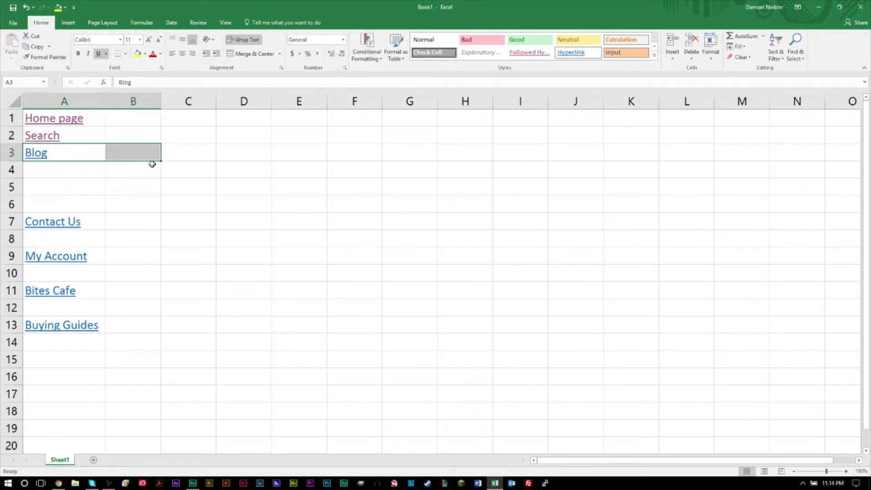
pyautogui.click(214, 200)
pyautogui.hotkey('ctrl', 'z')
pyautogui.hotkey('ctrl', 'z')
pyautogui.click(228, 186)
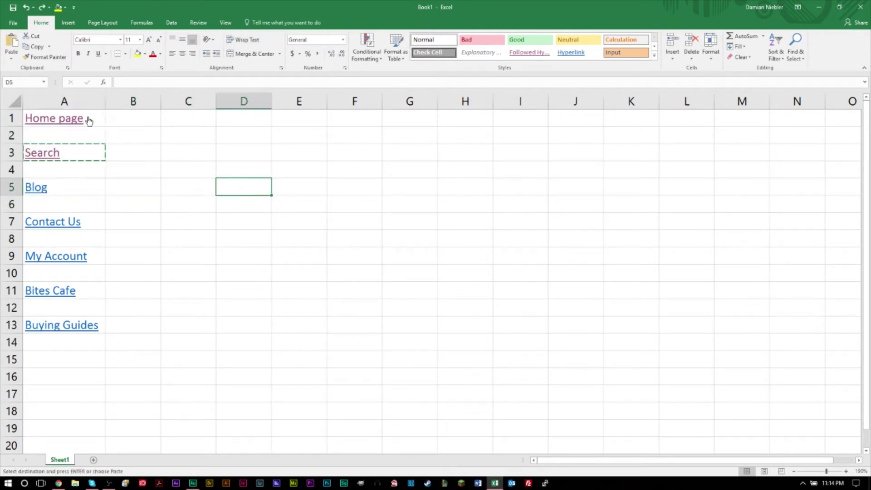
pyautogui.click(140, 118)
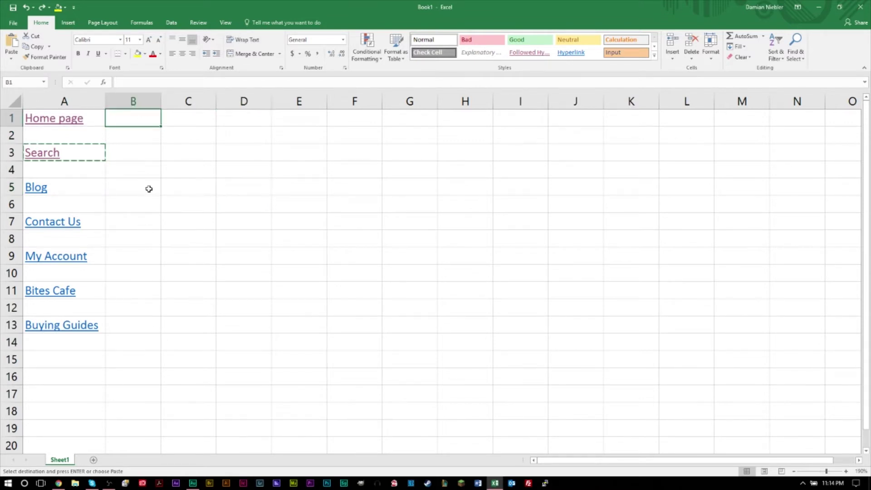
# Step: Type alternating 0 and 1 helper values into B1:B6
pyautogui.write('01')
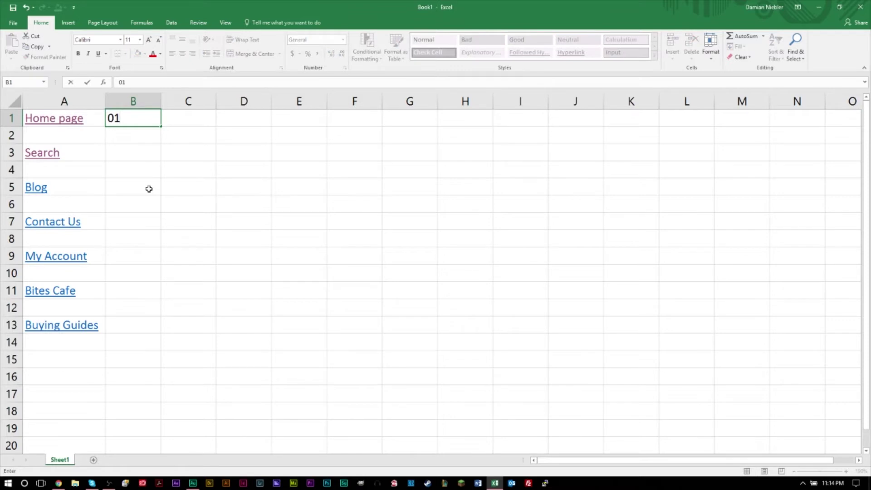
pyautogui.press('Return')
pyautogui.write('1')
pyautogui.press('Return')
pyautogui.write('0')
pyautogui.press('Return')
pyautogui.write('1')
pyautogui.press('Return')
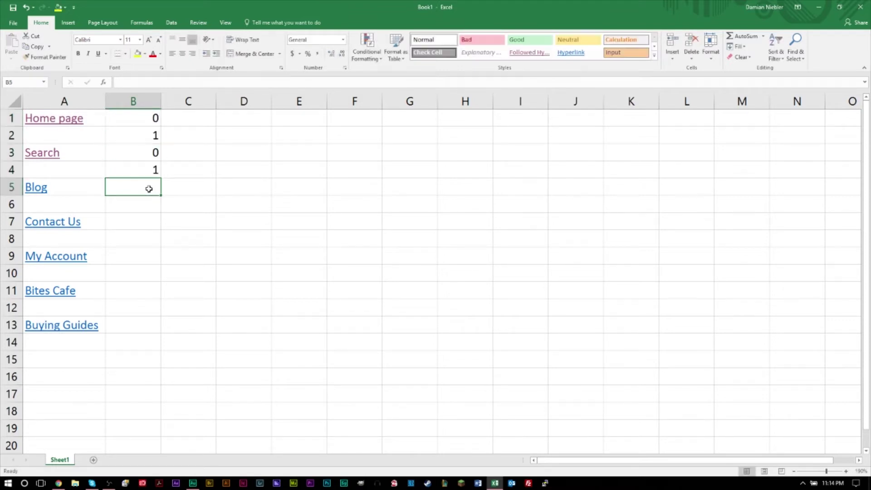
pyautogui.write('0')
pyautogui.press('Return')
pyautogui.write('1')
pyautogui.press('Return')
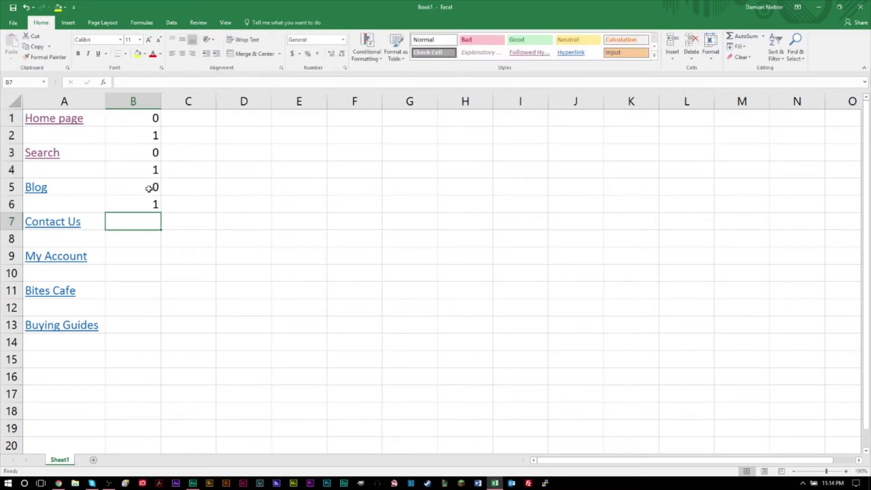
# Step: Copy B1:B6 into B7, then copy B1:B12 into B13 to extend the pattern
pyautogui.moveTo(156, 122); pyautogui.dragTo(148, 200)
pyautogui.hotkey('ctrl', 'c')
pyautogui.click(149, 230)
pyautogui.hotkey('ctrl', 'v')
pyautogui.click(252, 343)
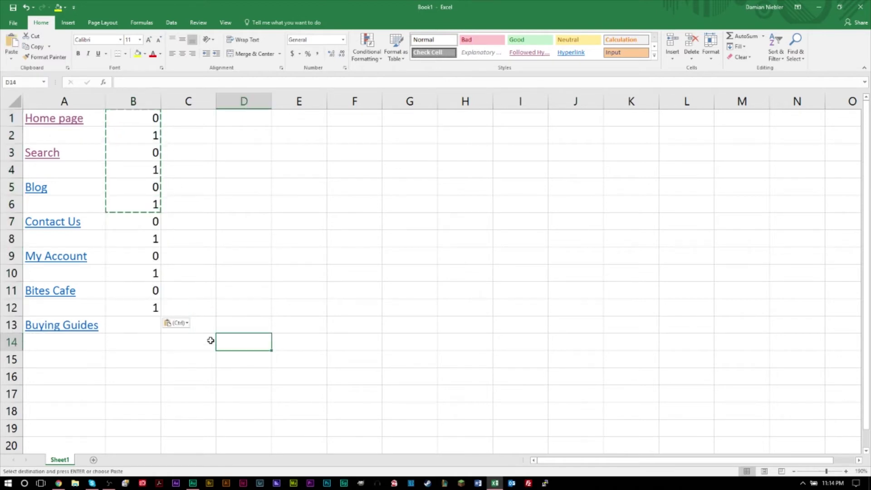
pyautogui.moveTo(150, 122); pyautogui.dragTo(148, 311)
pyautogui.hotkey('ctrl', 'c')
pyautogui.click(148, 324)
pyautogui.hotkey('ctrl', 'v')
pyautogui.click(314, 305)
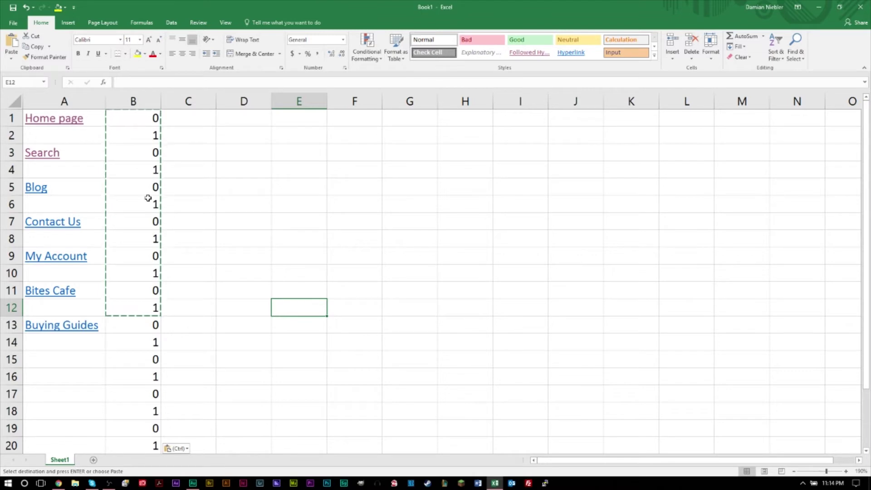
# Step: Highlight rows 1–6 to check which helper values sit beside blank rows
pyautogui.click(92, 133)
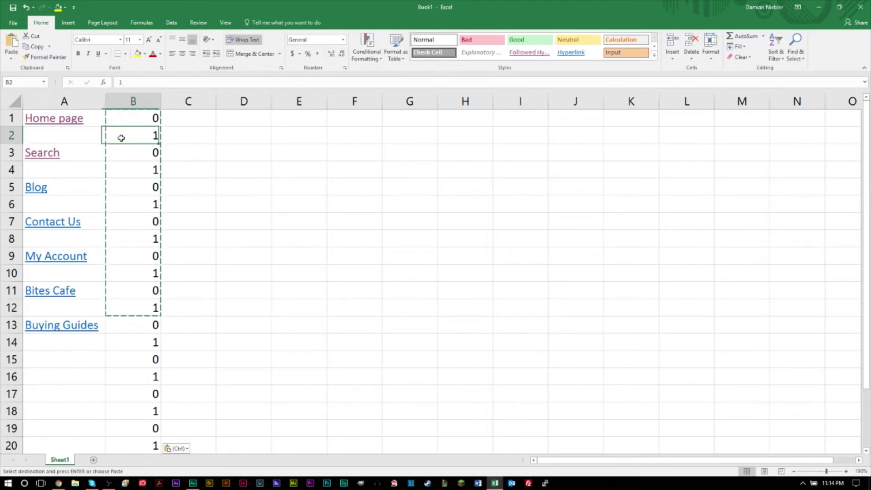
pyautogui.click(126, 175)
pyautogui.moveTo(127, 175); pyautogui.dragTo(84, 171)
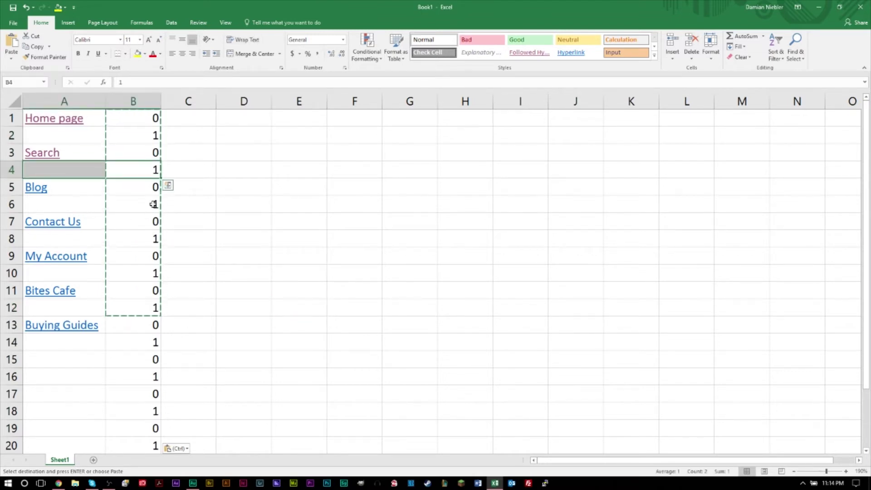
pyautogui.moveTo(153, 204); pyautogui.dragTo(83, 204)
pyautogui.moveTo(148, 187); pyautogui.dragTo(83, 187)
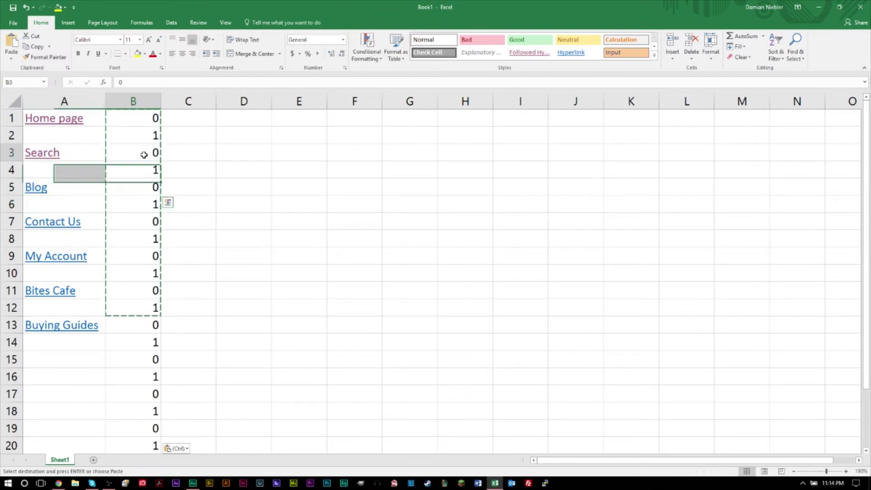
pyautogui.moveTo(144, 154); pyautogui.dragTo(84, 171)
pyautogui.moveTo(125, 116); pyautogui.dragTo(83, 118)
pyautogui.click(235, 165)
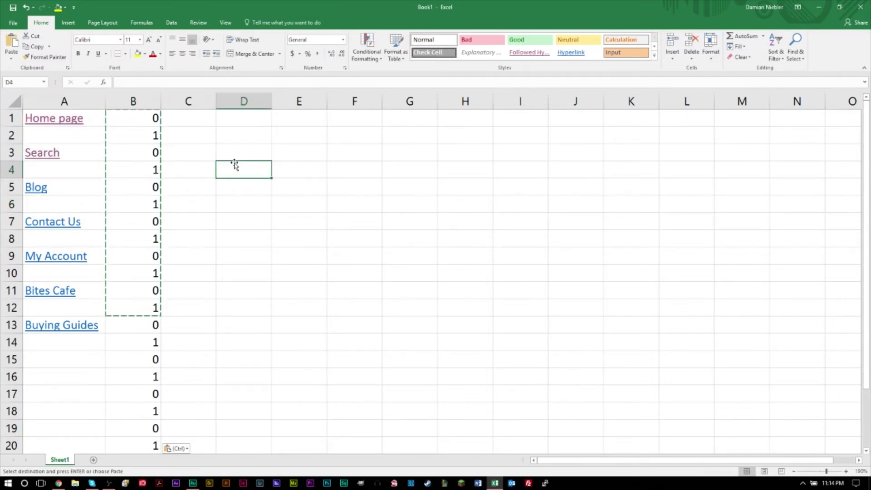
pyautogui.moveTo(153, 135); pyautogui.dragTo(39, 142)
pyautogui.click(151, 173)
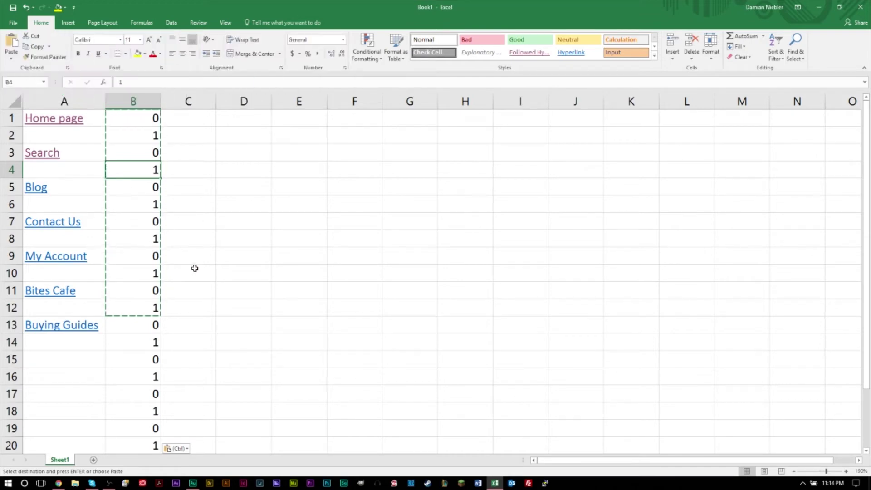
# Step: Undo the extra pastes, paste B1:B6 into B7:B12 again, and enter 0 in B13
pyautogui.hotkey('ctrl', 'z')
pyautogui.hotkey('ctrl', 'z')
pyautogui.click(167, 270)
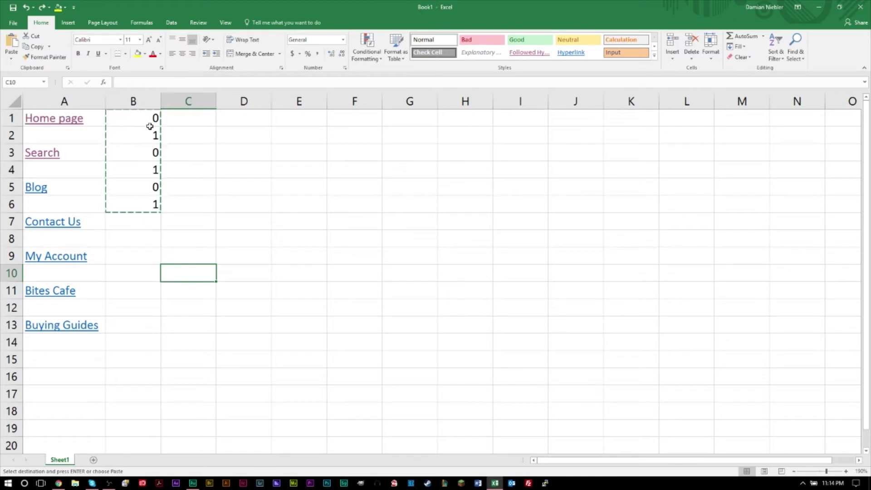
pyautogui.click(140, 222)
pyautogui.hotkey('ctrl', 'v')
pyautogui.click(171, 349)
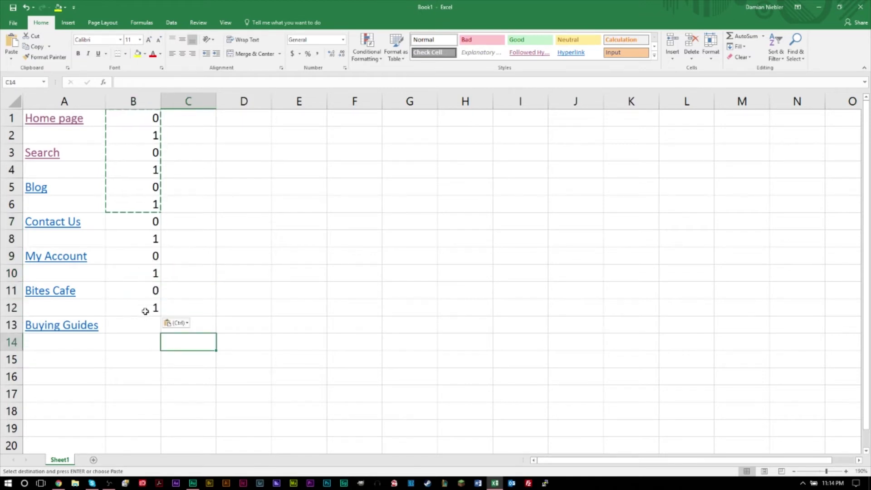
pyautogui.click(140, 328)
pyautogui.write('0')
pyautogui.click(248, 291)
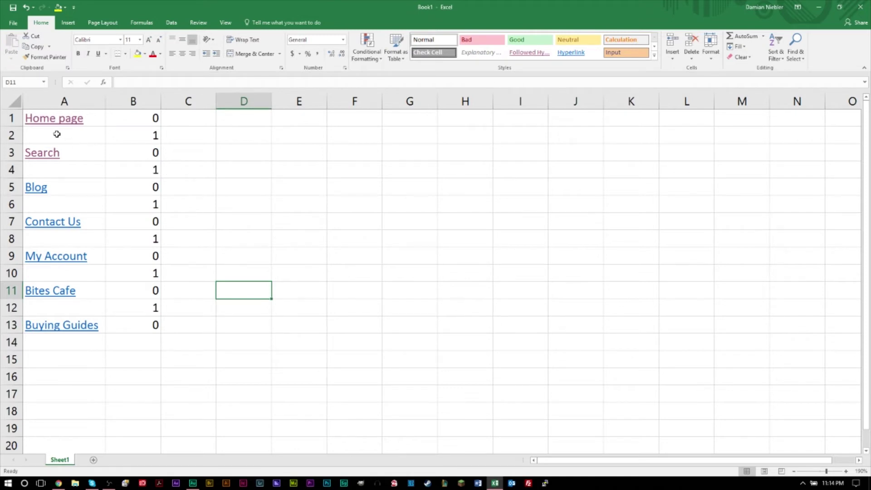
# Step: Select B1:B13, apply Data > Filter, and uncheck 0 so only 1 rows show
pyautogui.moveTo(136, 117); pyautogui.dragTo(153, 323)
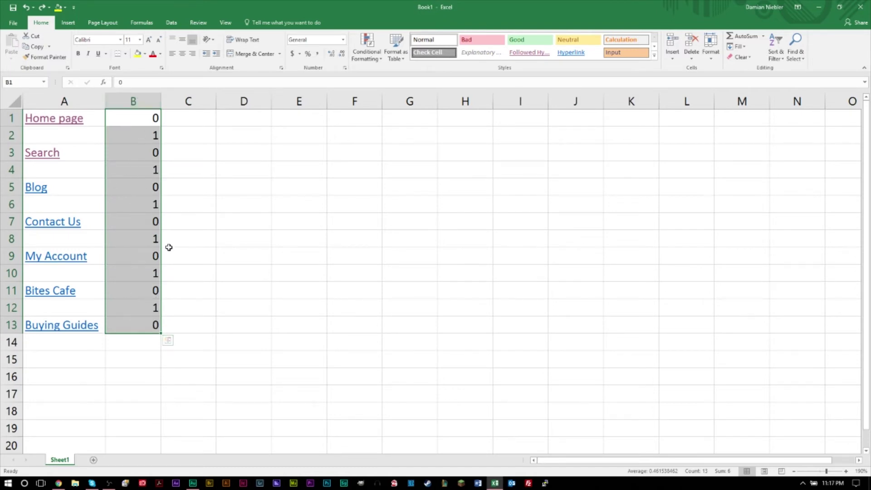
pyautogui.click(171, 23)
pyautogui.click(308, 52)
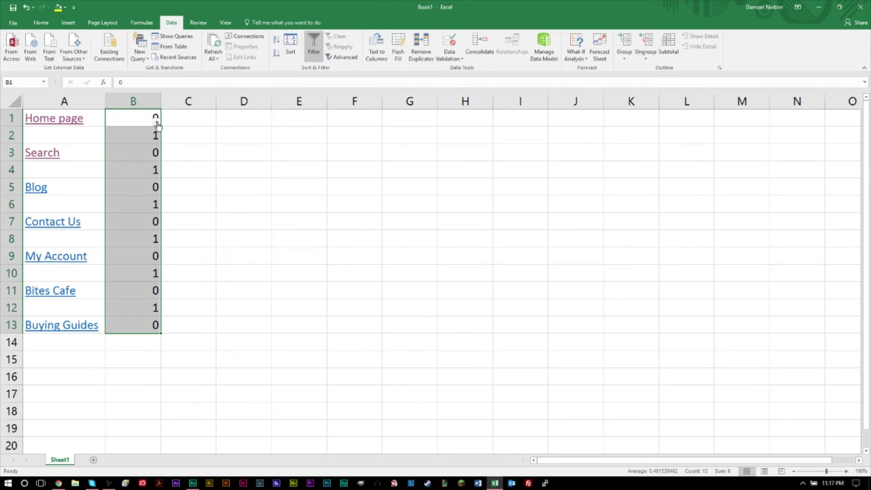
pyautogui.click(157, 122)
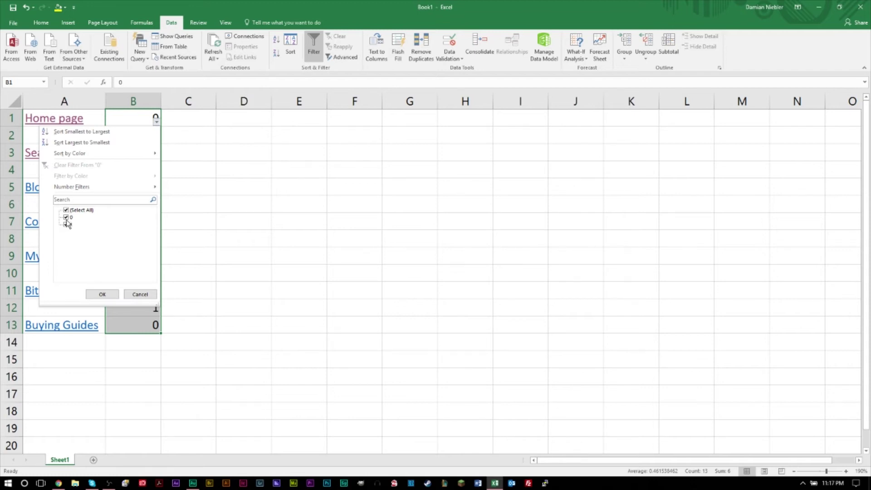
pyautogui.click(66, 217)
pyautogui.click(102, 295)
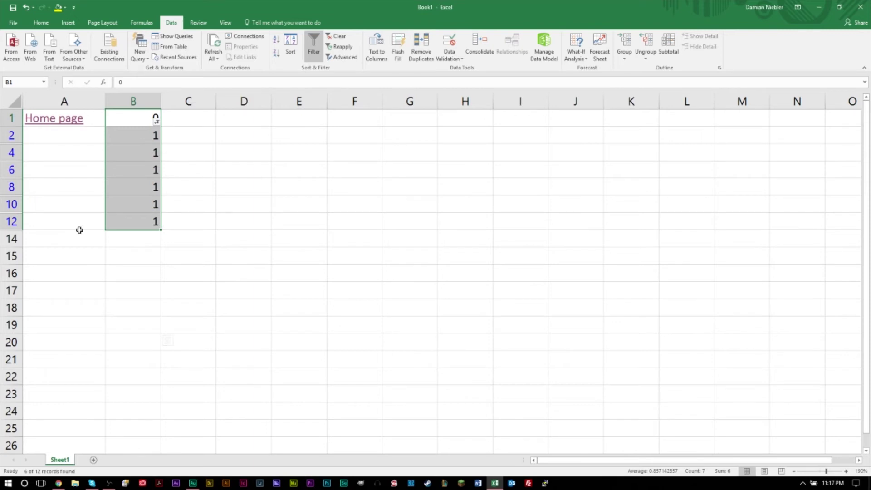
# Step: Remove the visible 1-marked rows with Home > Delete > Delete Sheet Rows
pyautogui.click(41, 22)
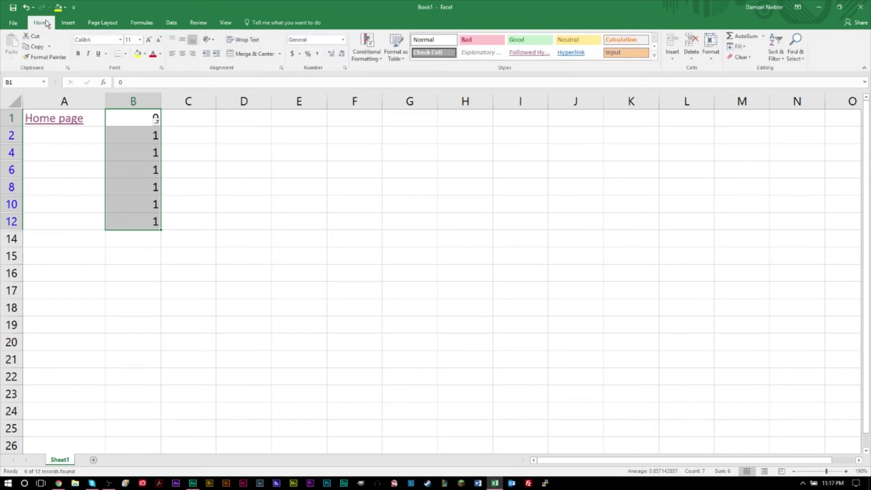
pyautogui.click(692, 54)
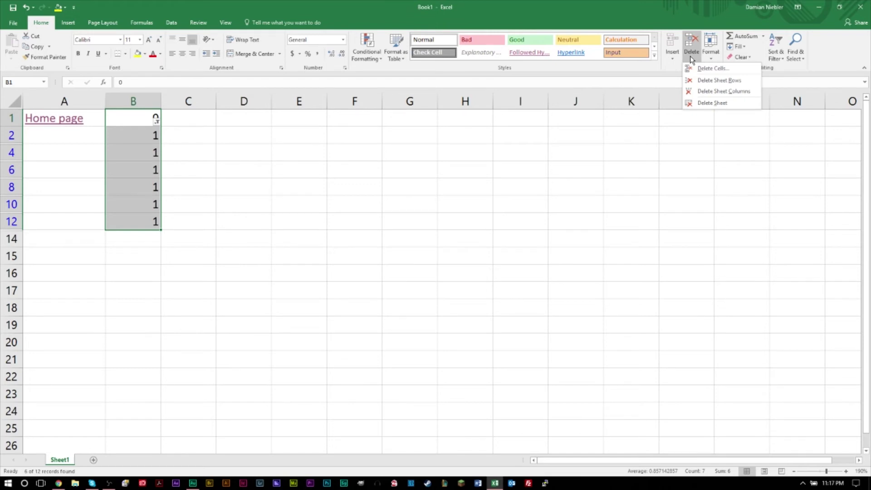
pyautogui.click(714, 81)
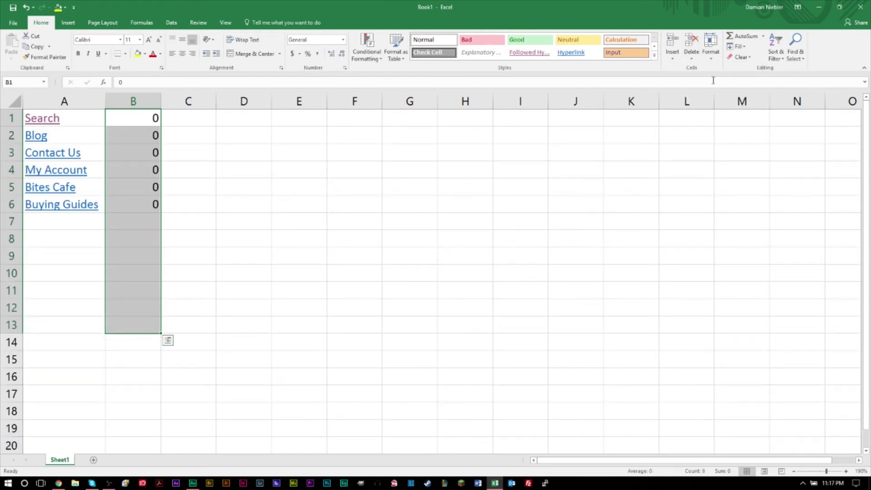
pyautogui.click(217, 204)
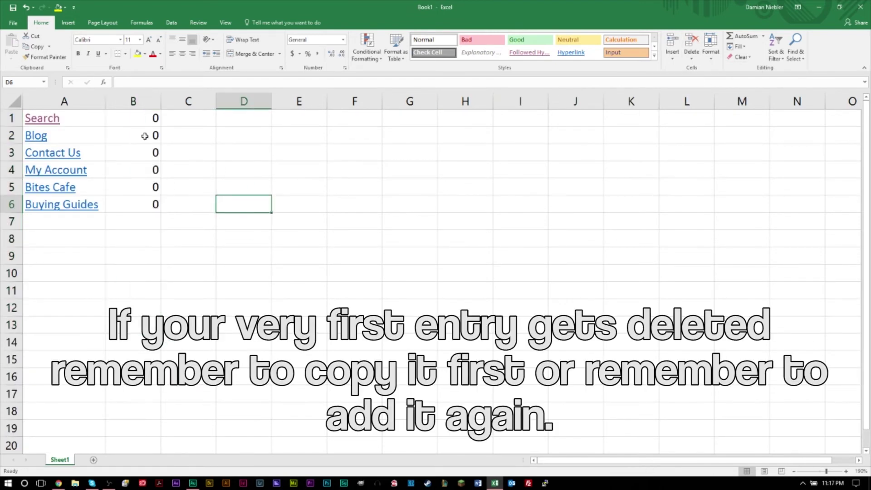
pyautogui.moveTo(133, 118); pyautogui.dragTo(133, 202)
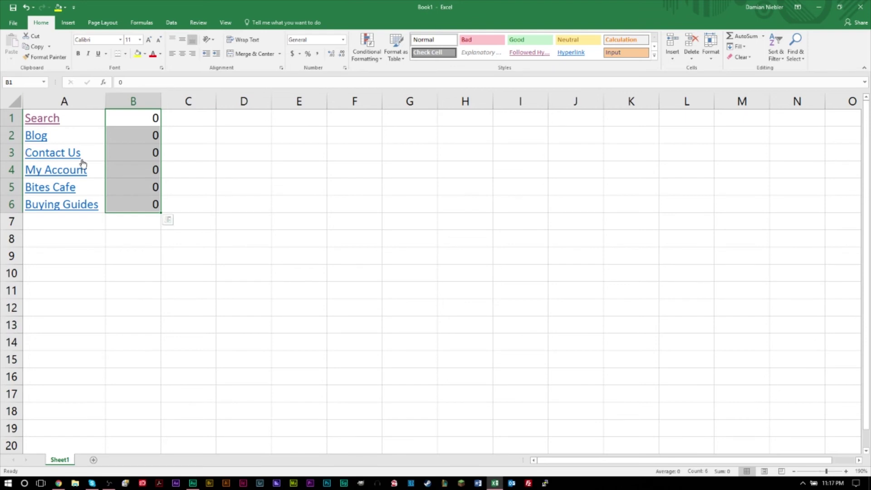
pyautogui.click(144, 158)
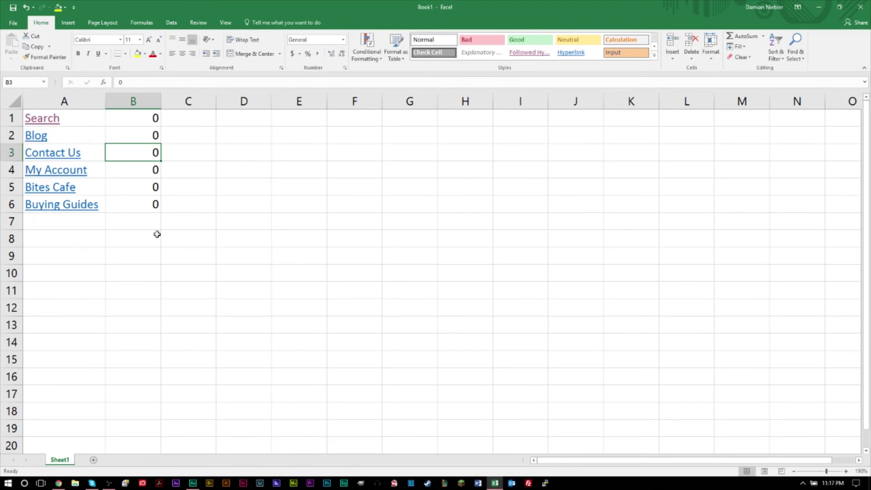
# Step: Select the helper 0s in B1:B6 and clear them
pyautogui.moveTo(146, 118); pyautogui.dragTo(151, 201)
pyautogui.press('Delete')
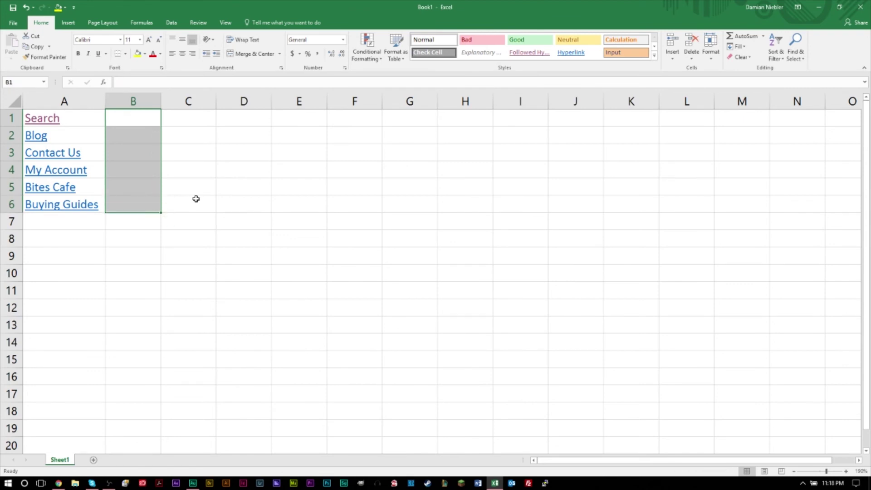
pyautogui.click(248, 188)
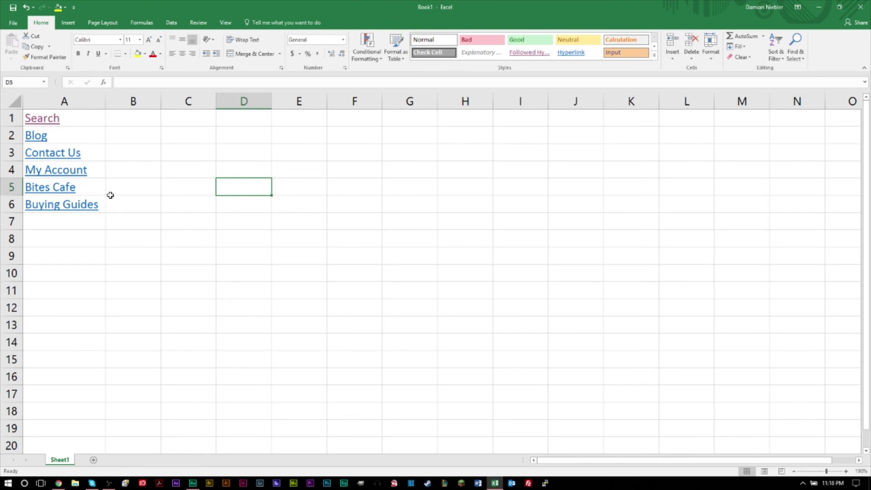
pyautogui.click(123, 120)
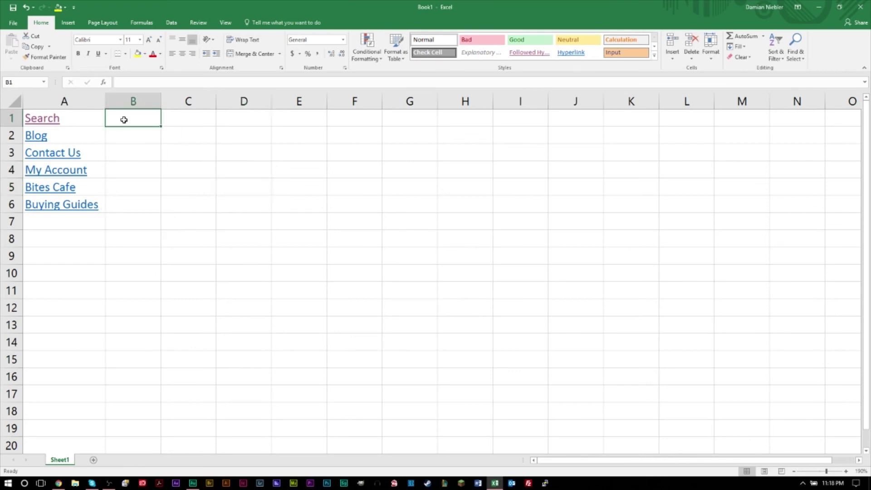
pyautogui.click(175, 118)
pyautogui.click(230, 115)
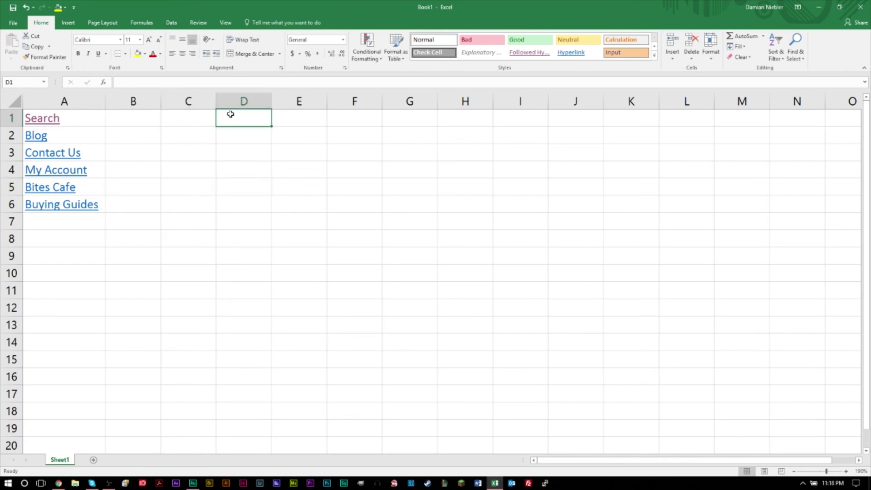